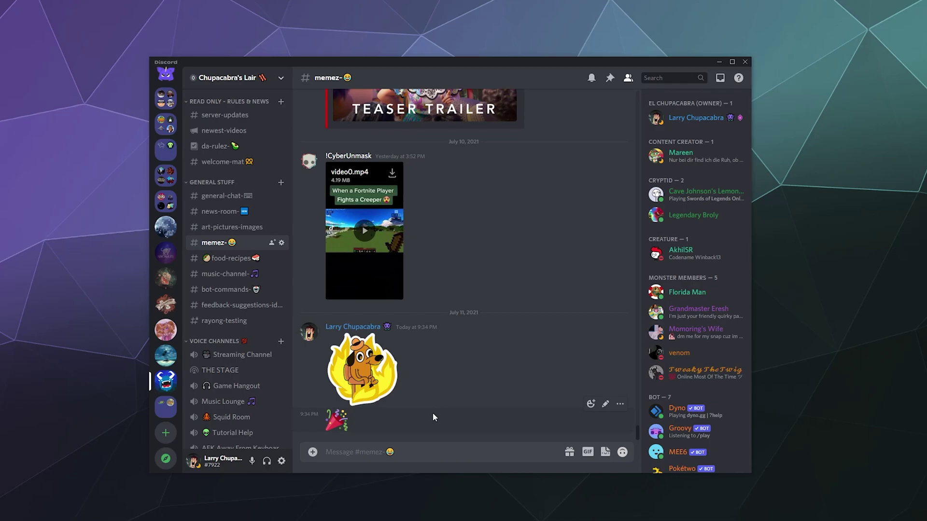
Browse the available stickers, including the Wumpus Beyond and Cheerful Choco packs, without sending one.
click(605, 452)
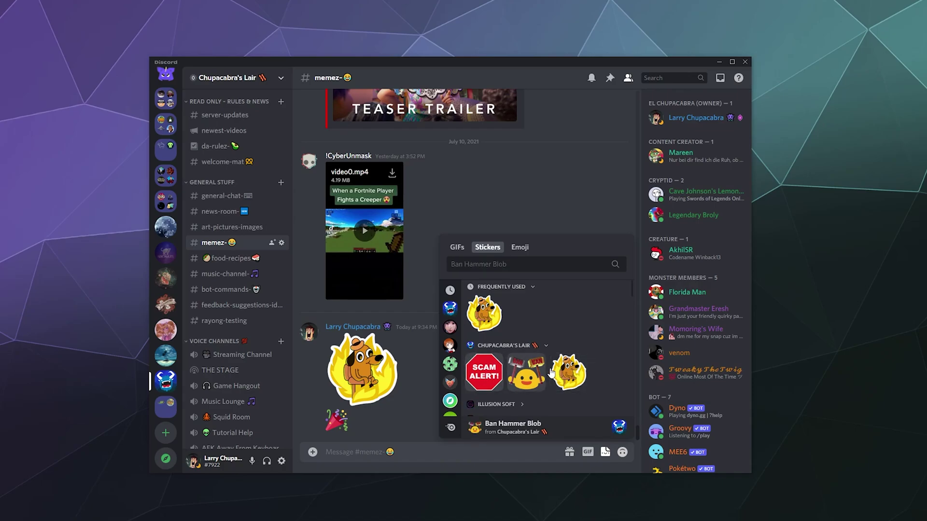
scroll(594, 329, down, 5)
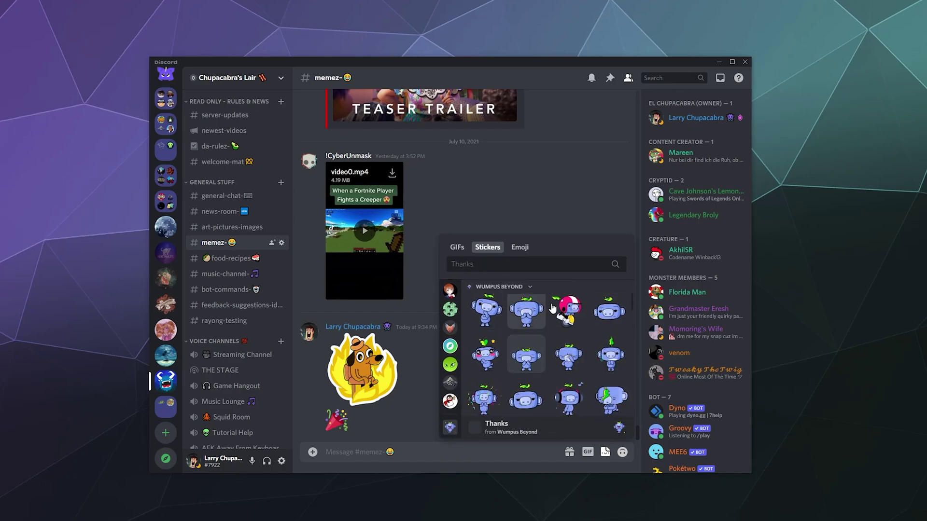
scroll(571, 377, down, 2)
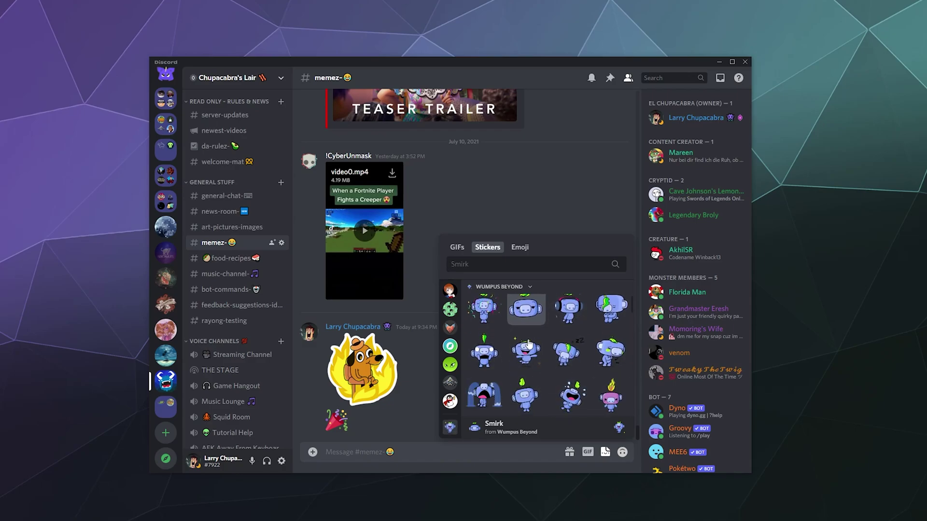
scroll(536, 366, down, 4)
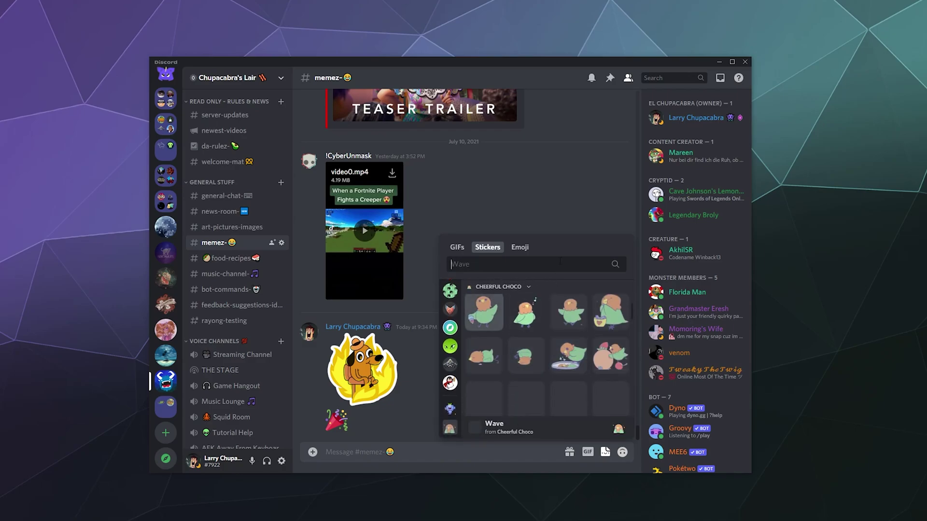
click(416, 435)
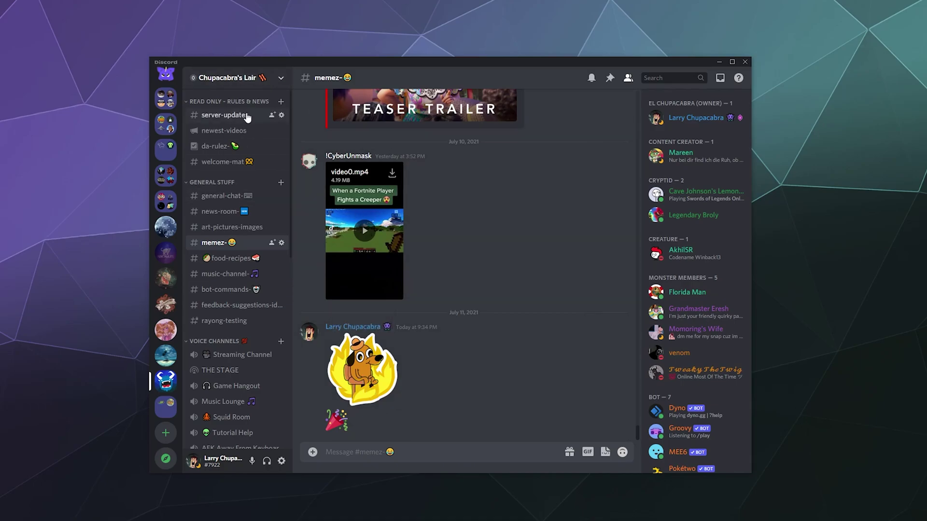
Open the sticker management page in the Chupacabra's Lair server settings and review the sticker slots per boost level.
click(283, 78)
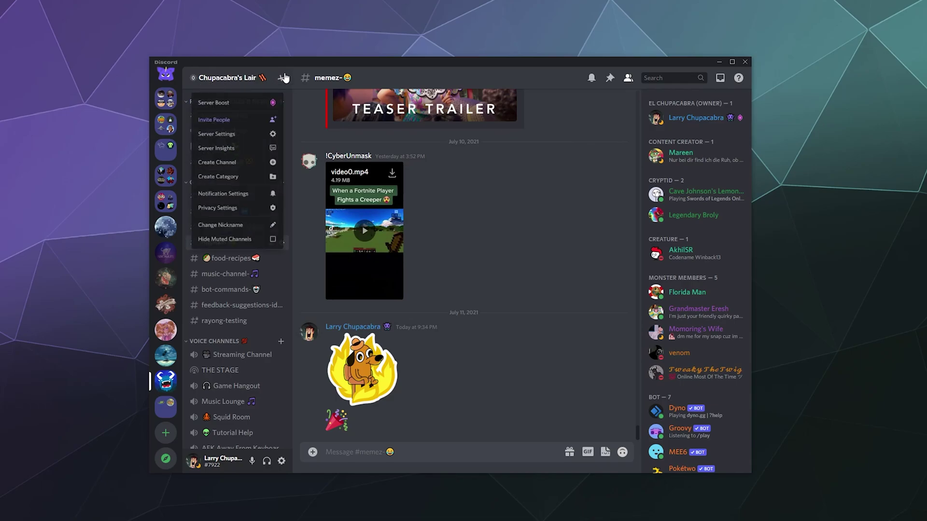
click(222, 134)
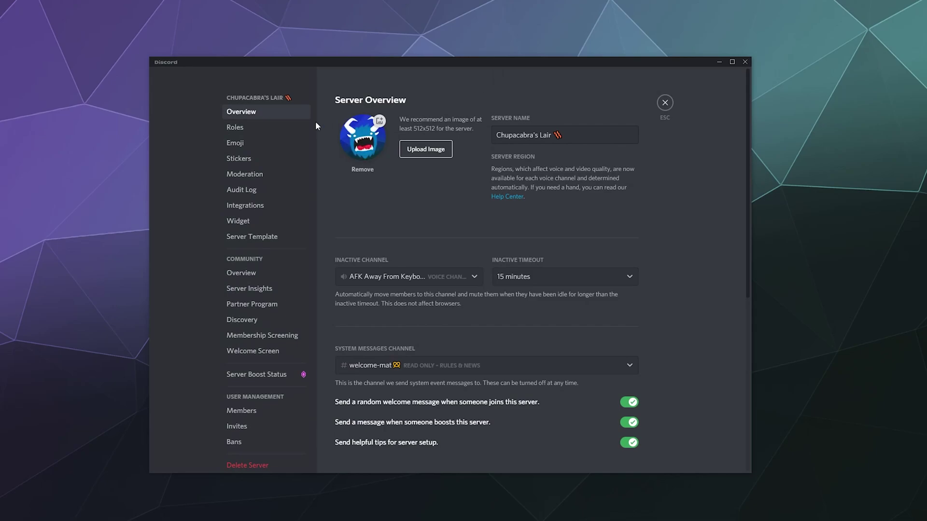
click(238, 158)
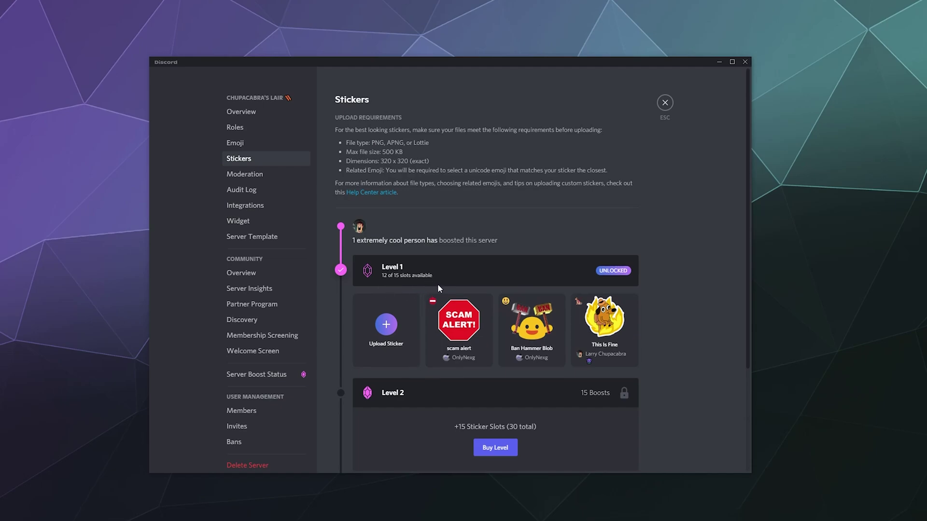
scroll(438, 285, down, 1)
scroll(447, 286, down, 2)
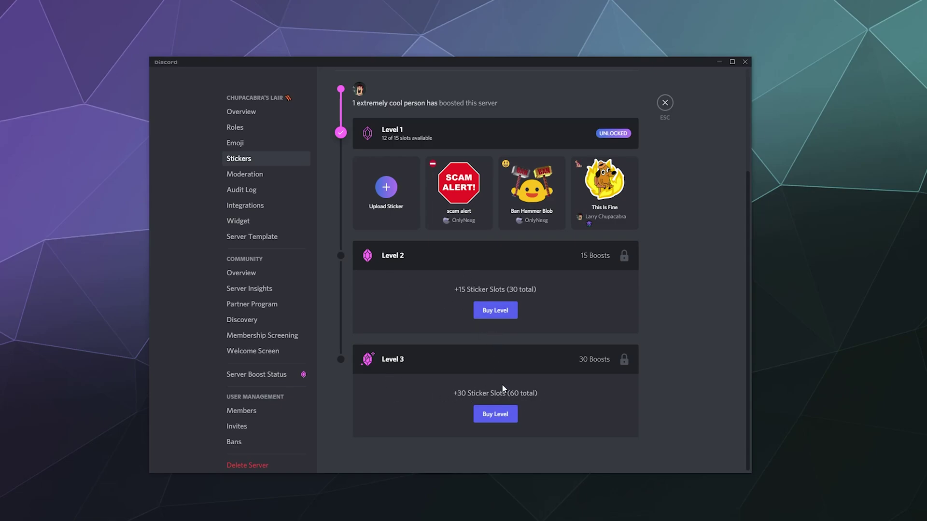
scroll(494, 384, up, 3)
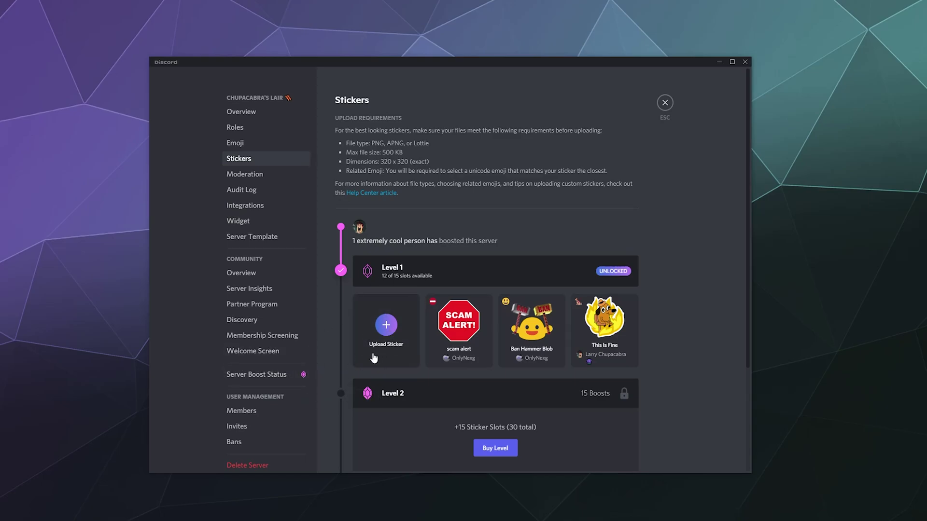
Start a new sticker from the Gravity Falls Gnome image and name it "Crazy Drunk Gnome".
click(386, 339)
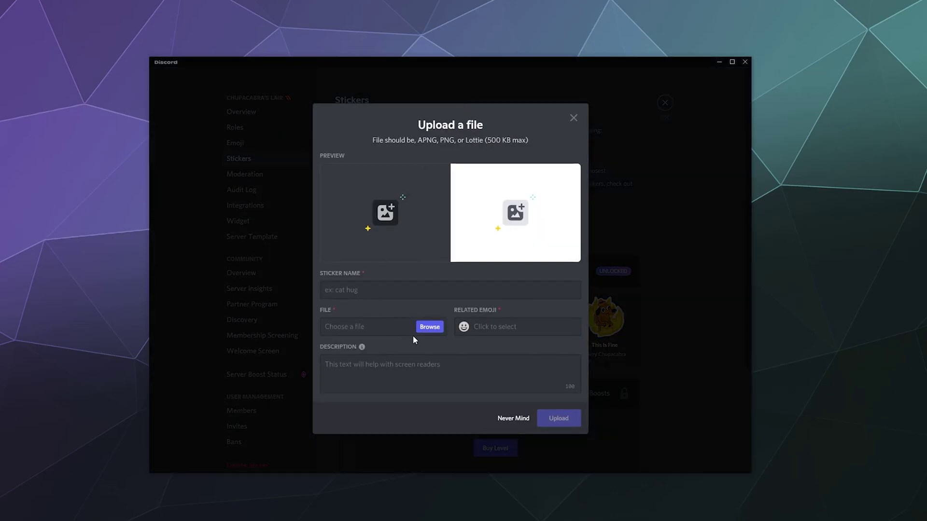
click(431, 327)
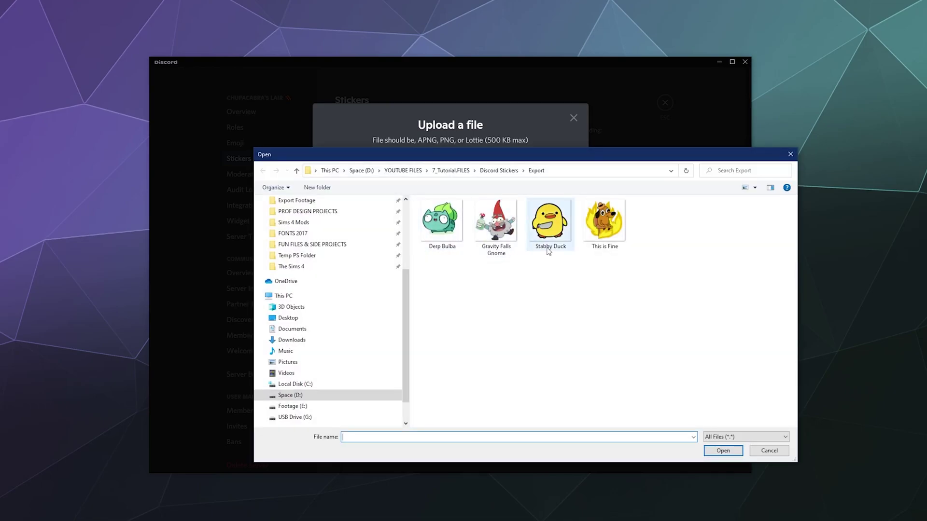
click(436, 222)
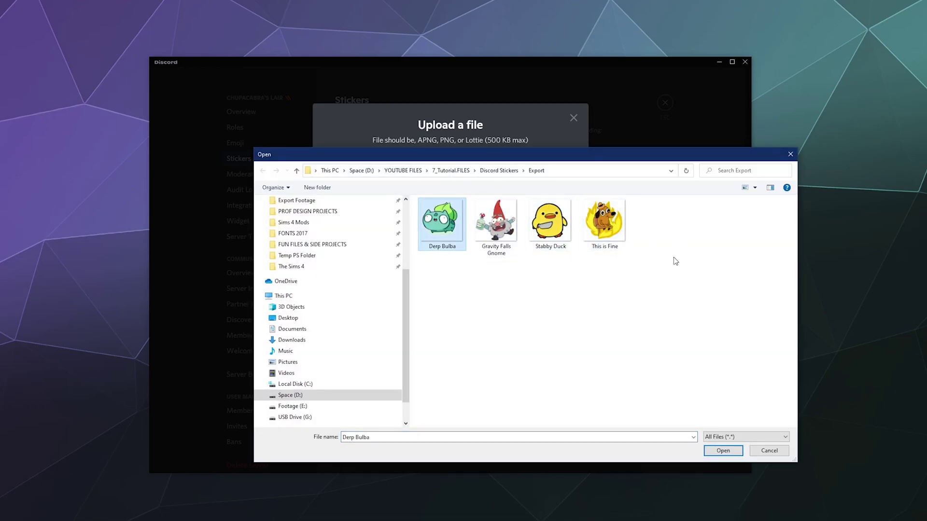
click(499, 229)
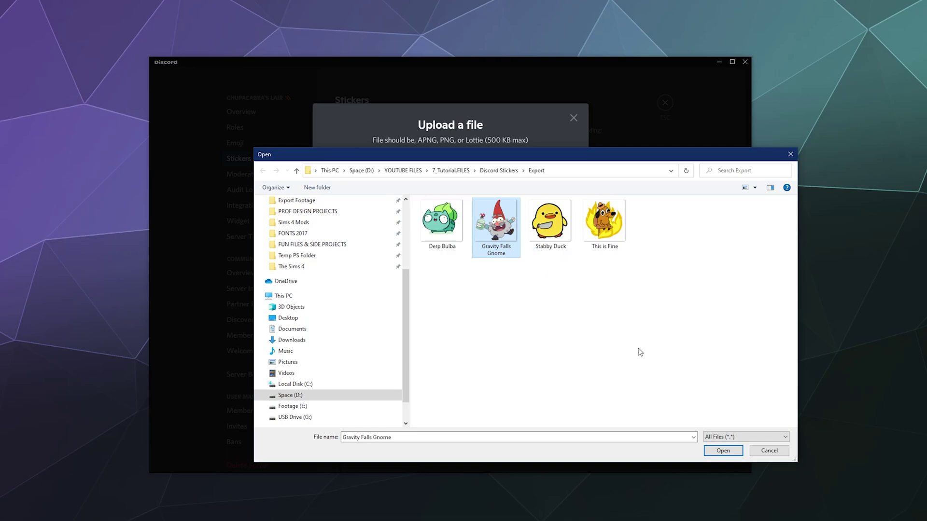
click(729, 449)
click(410, 282)
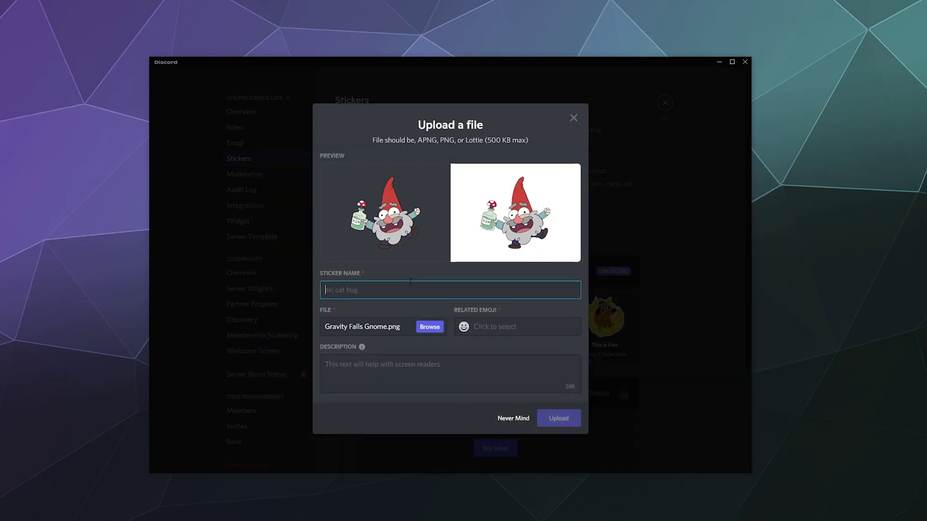
text(Crazy Drunk Gnome)
Search the related emojis for "Gnome", "pot" and "drink", and assign :tropical_drink: to the sticker.
click(483, 327)
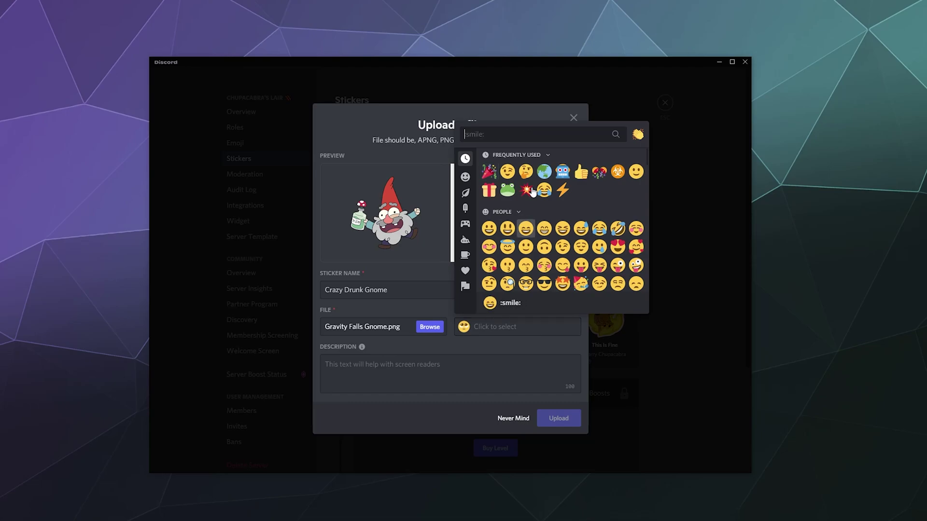
text(Gnome)
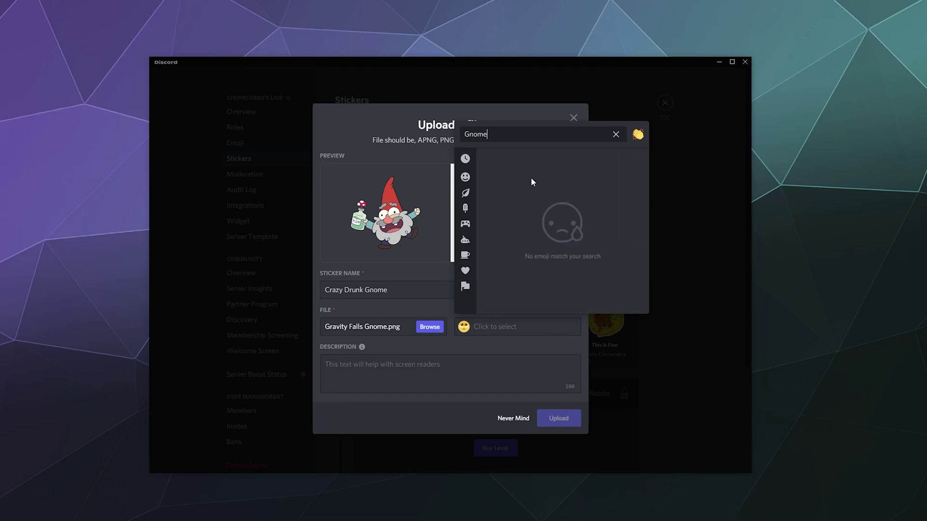
key(ctrl+a)
key(BackSpace)
text(pot)
key(ctrl+a)
key(BackSpace)
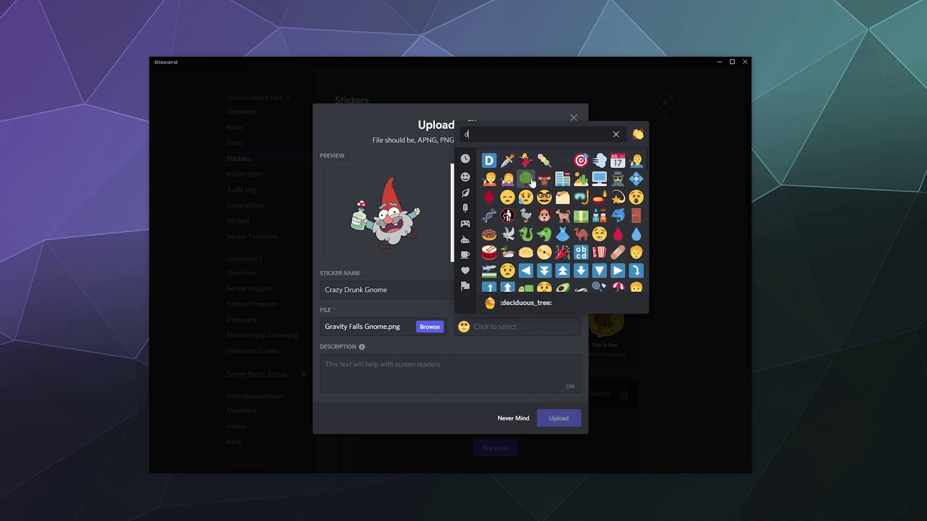
text(drink)
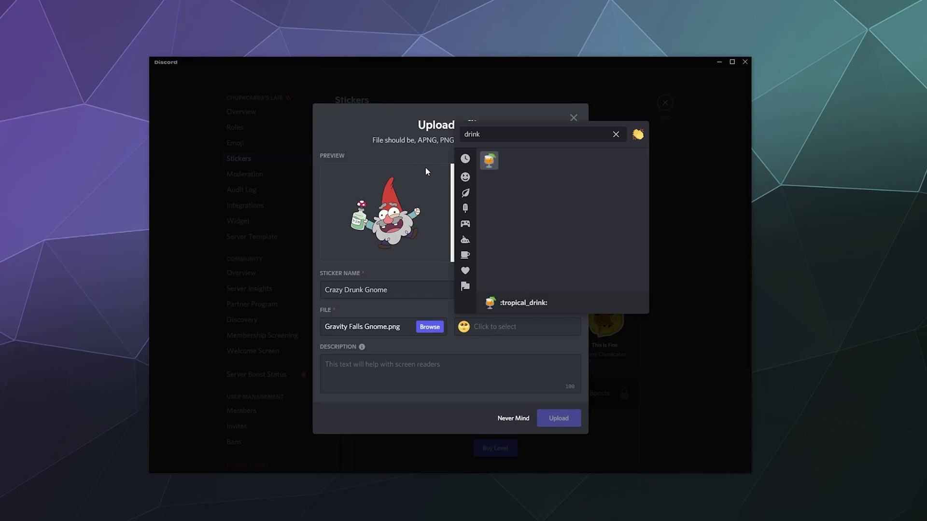
click(489, 160)
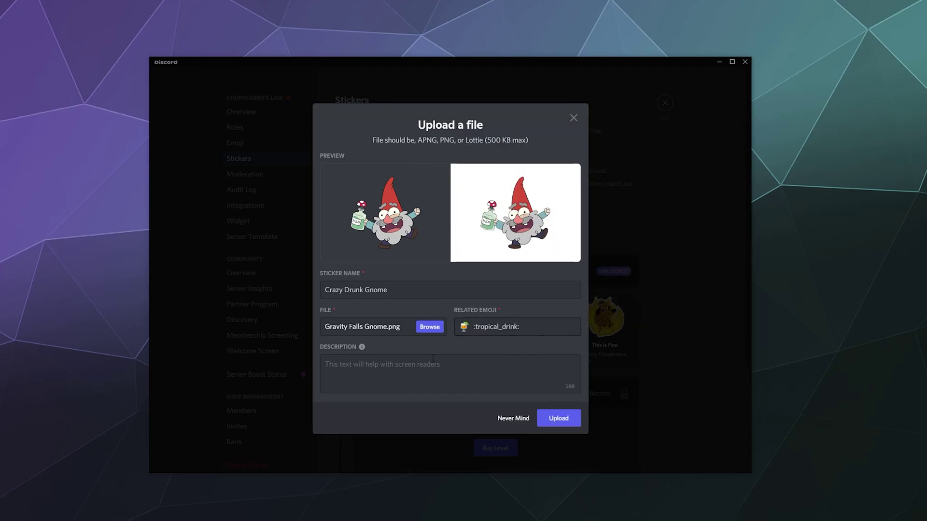
Describe the sticker as "This Gnome is off his rocker" and upload it to the server.
click(378, 376)
text(This )
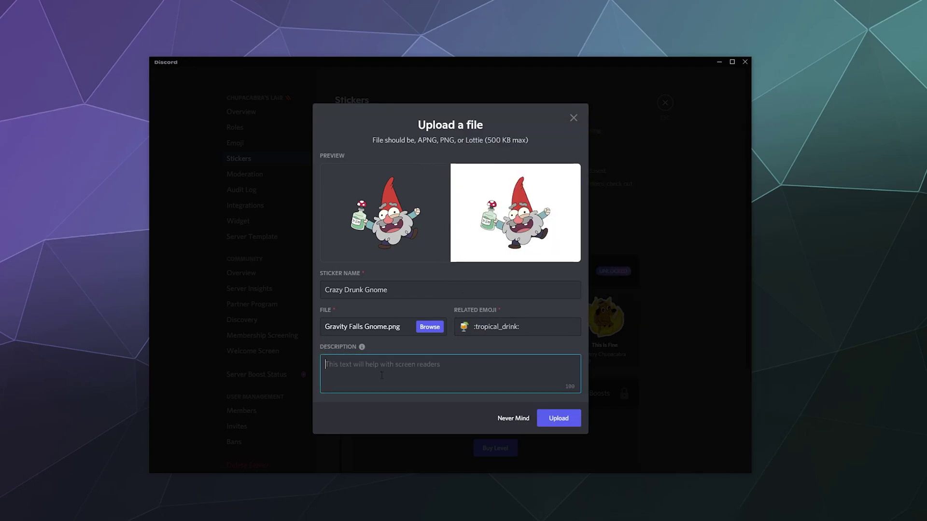
text(Gnome is off his rocks)
key(BackSpace)
key(BackSpace)
key(BackSpace)
key(BackSpace)
text(ocker)
click(575, 418)
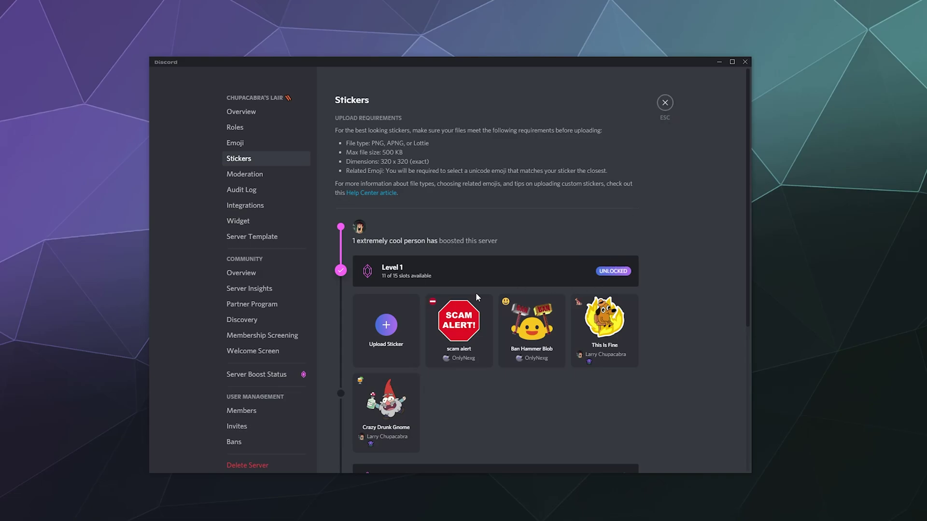
Leave the server settings and send the Crazy Drunk Gnome sticker in the memez channel.
click(666, 107)
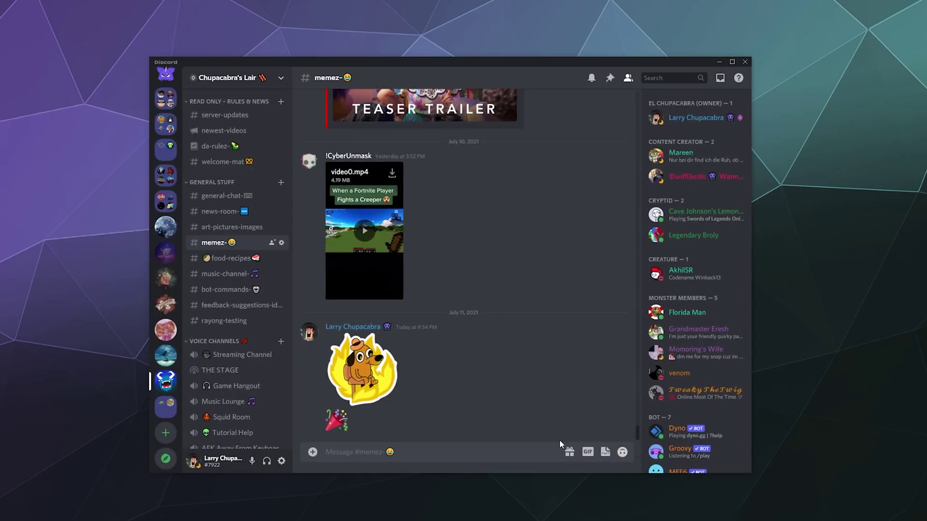
click(606, 452)
click(605, 369)
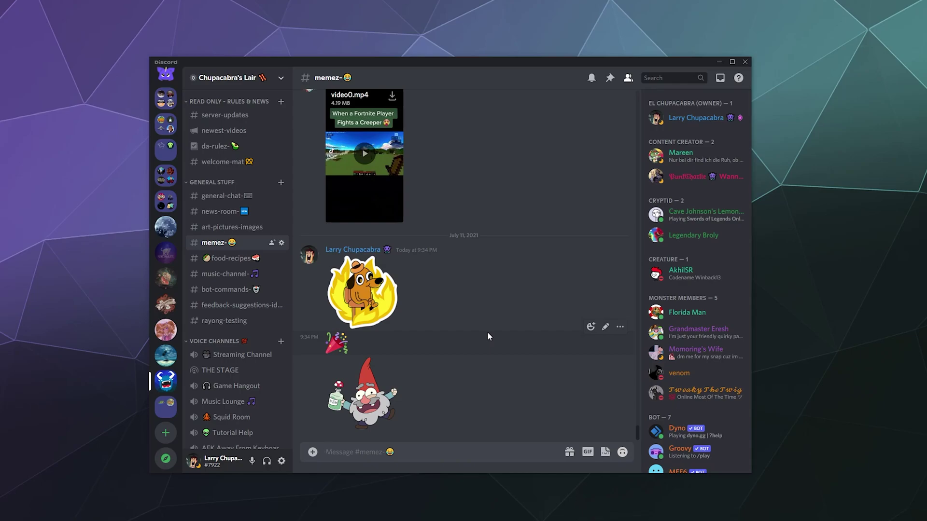
Upload the Stabby Duck.png image to the memez channel without a comment.
click(312, 452)
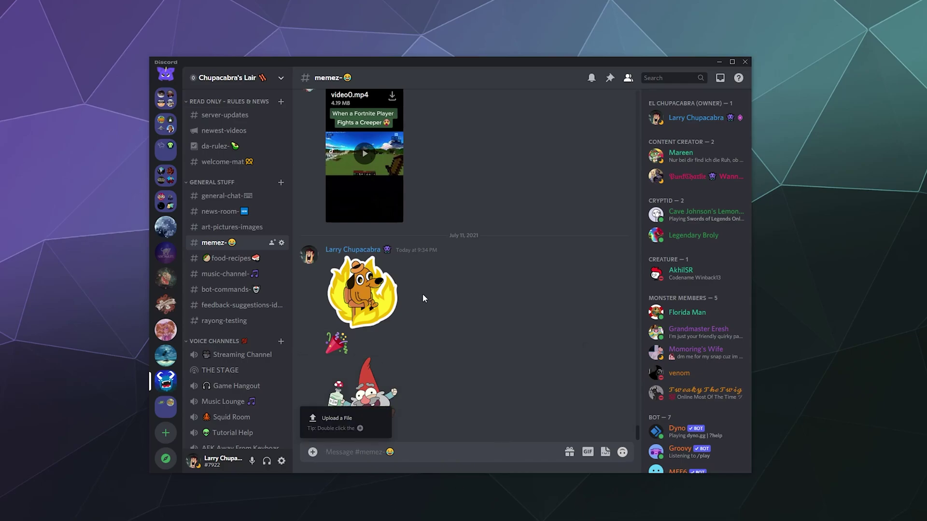
click(346, 424)
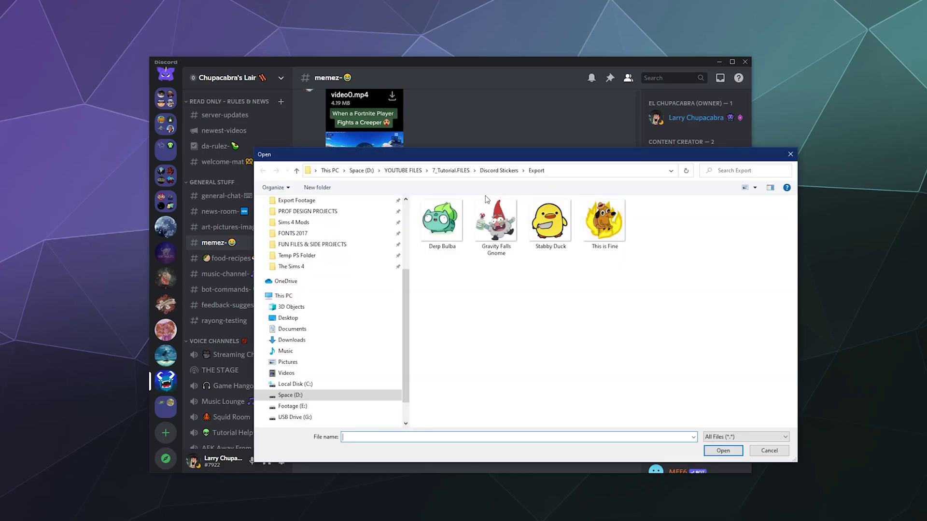
click(550, 225)
click(723, 450)
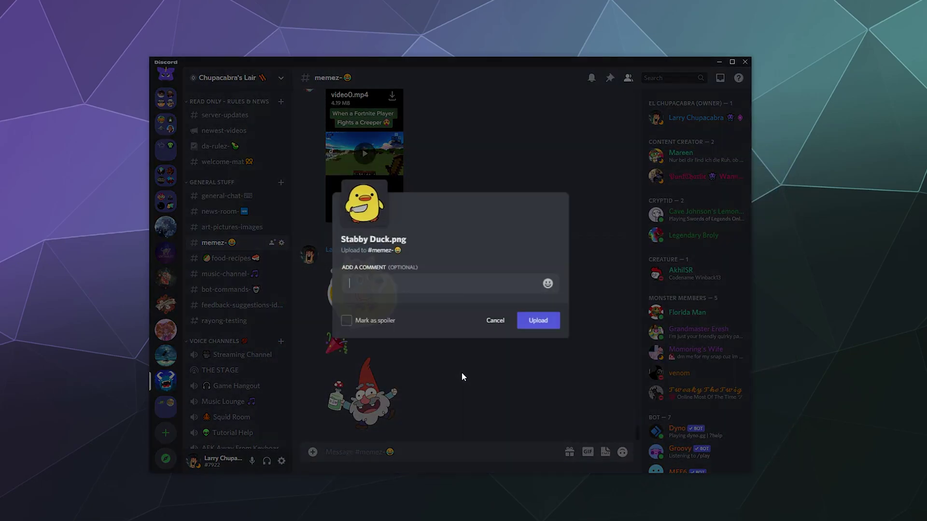
click(534, 322)
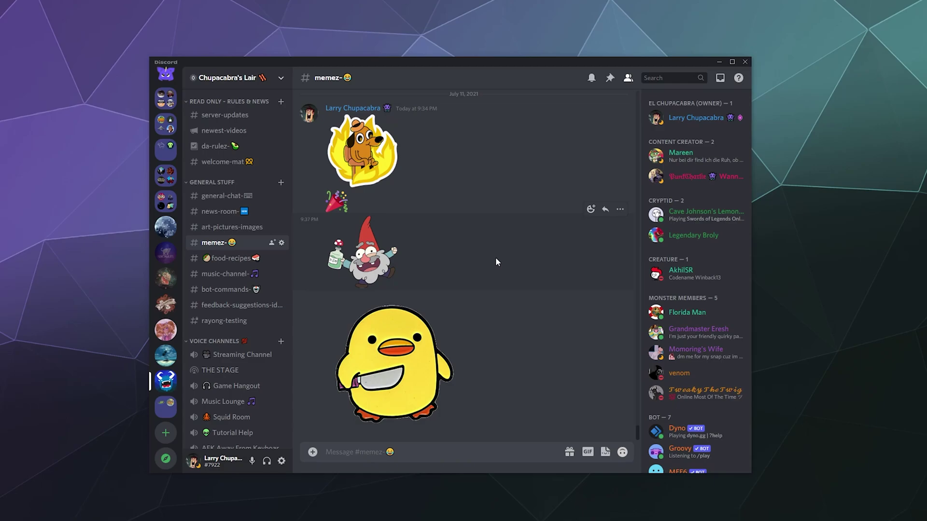
Send the Wumpus Beyond sticker with the pink helmet in the memez channel.
click(605, 451)
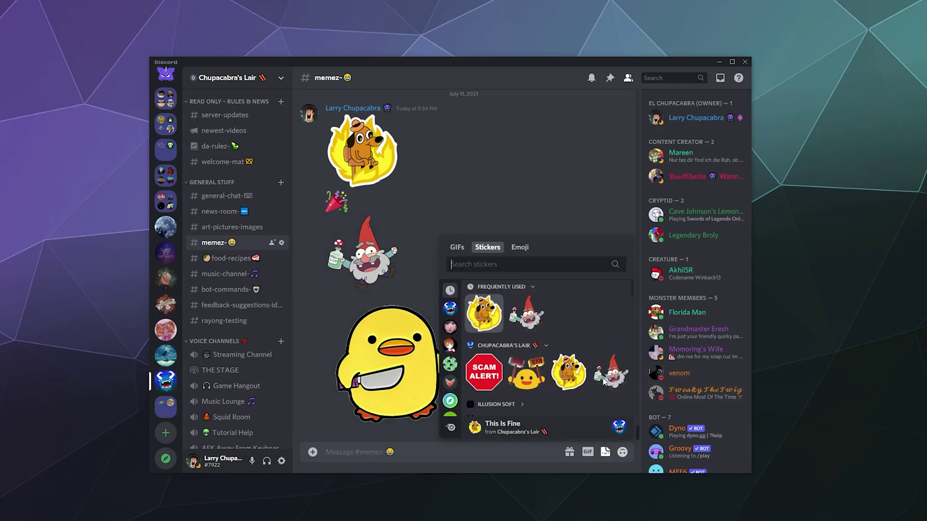
scroll(603, 351, down, 4)
click(568, 358)
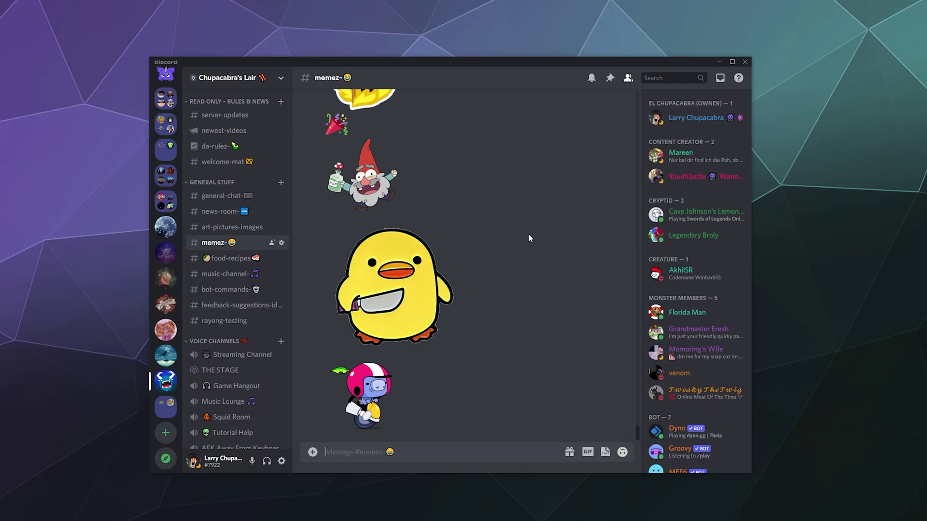